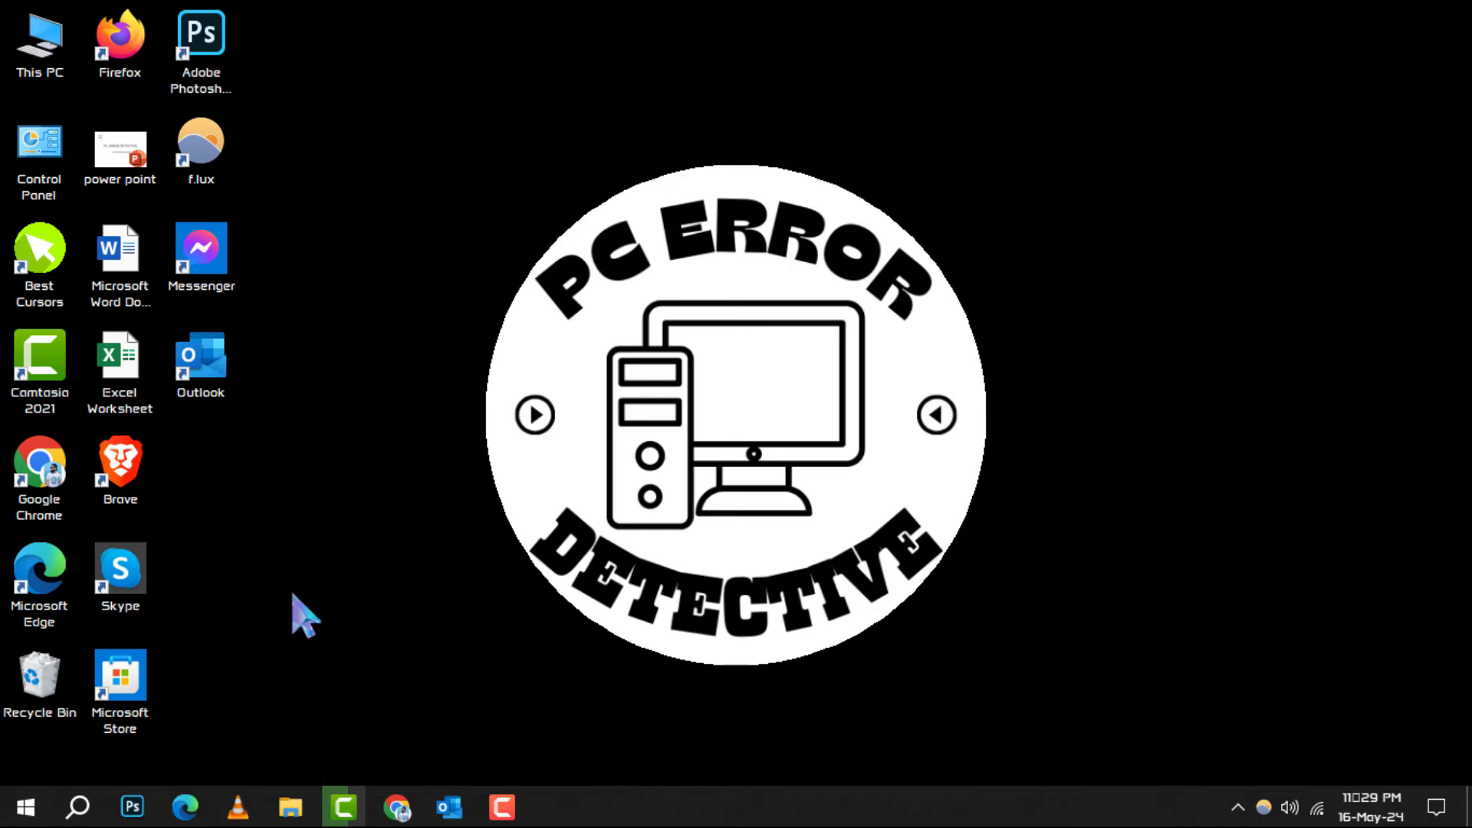
- Open drive D: in File Explorer and delete the old VTT FILE zip archive
{"action": "left_click", "coordinate": [289, 807]}
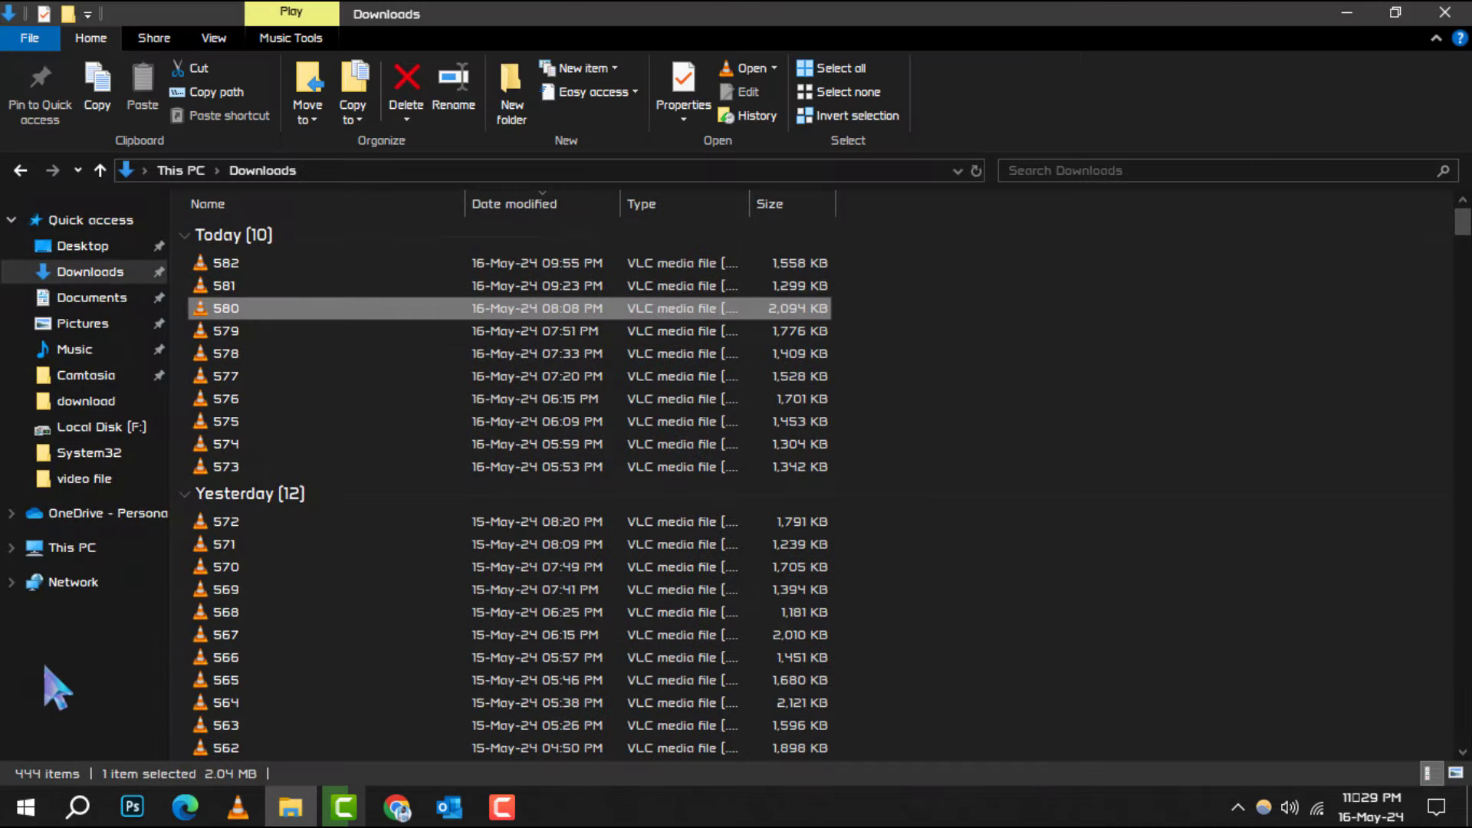
{"action": "left_click", "coordinate": [67, 547]}
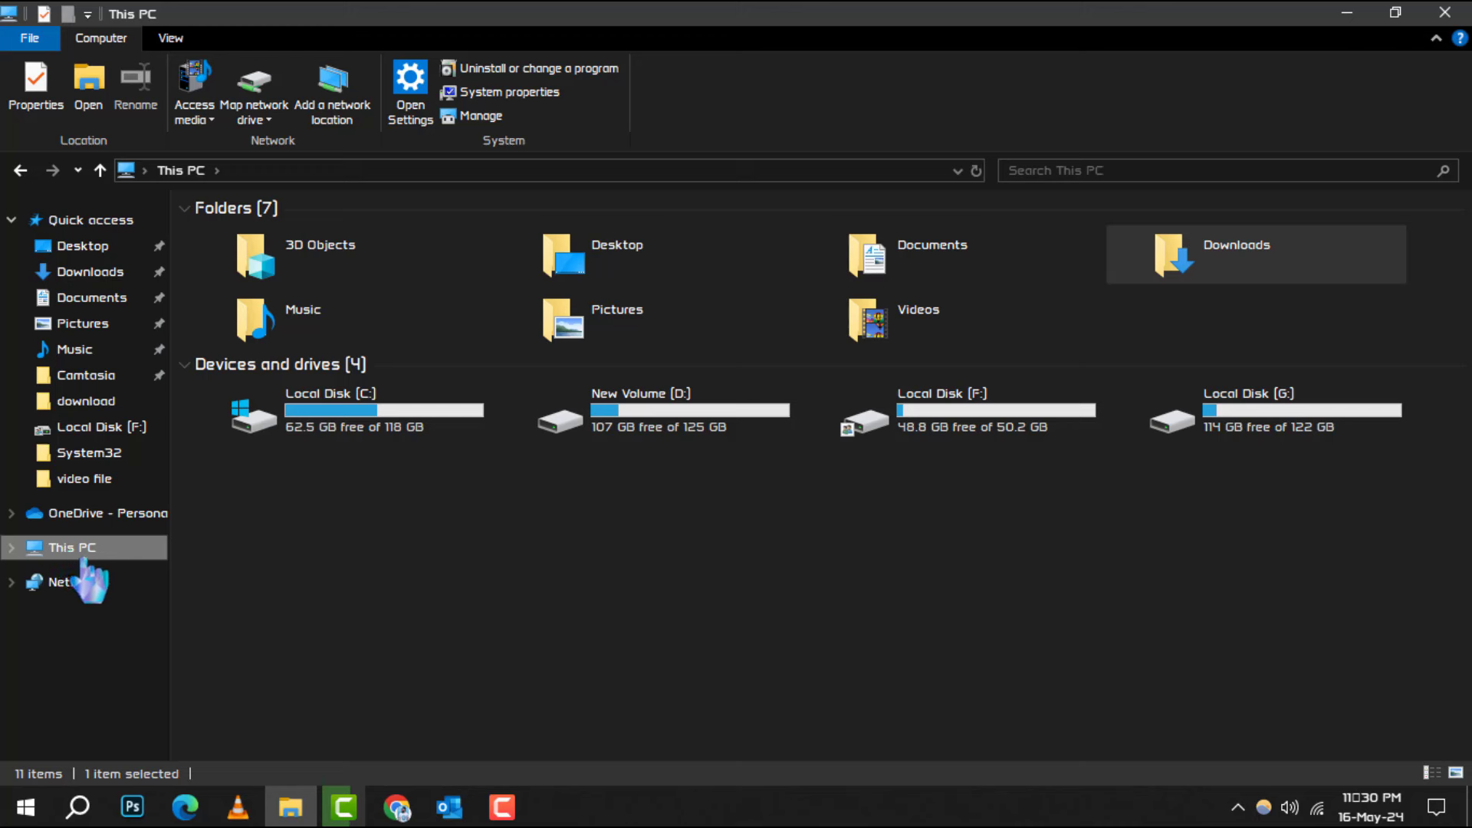
{"action": "left_click", "coordinate": [674, 445]}
{"action": "double_click", "coordinate": [674, 444]}
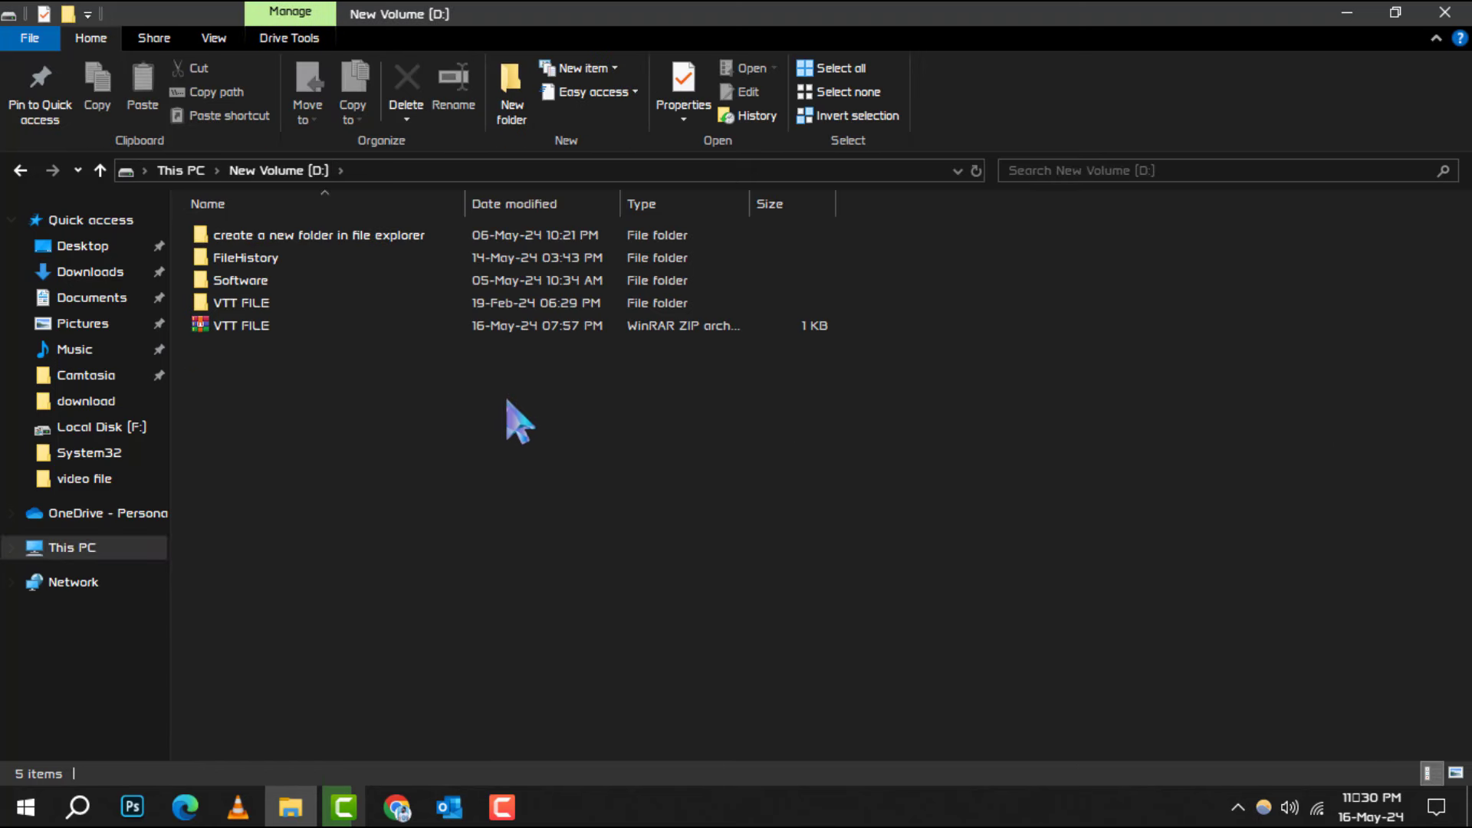
{"action": "left_click", "coordinate": [295, 327]}
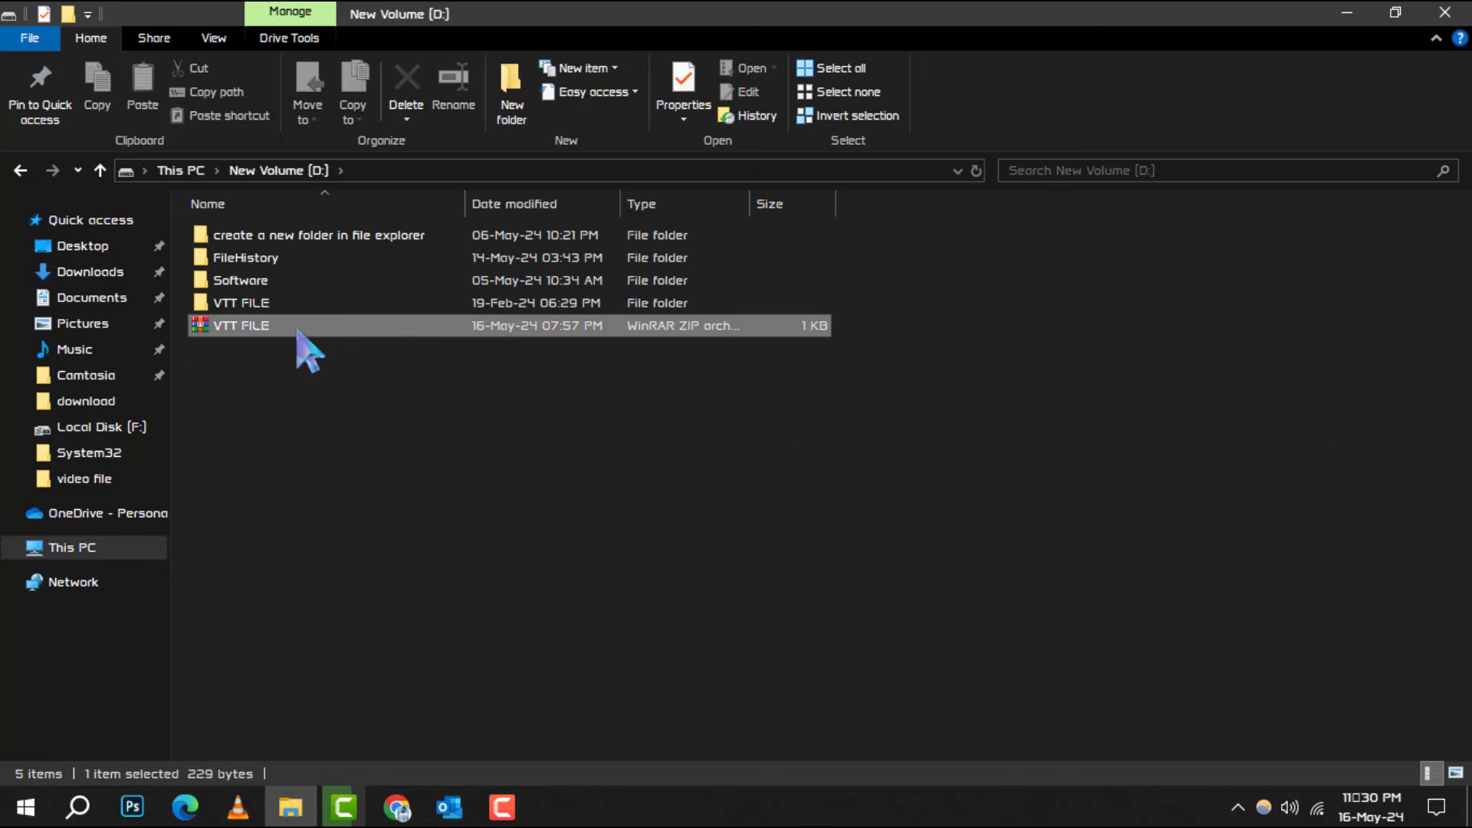
{"action": "key", "text": "Delete"}
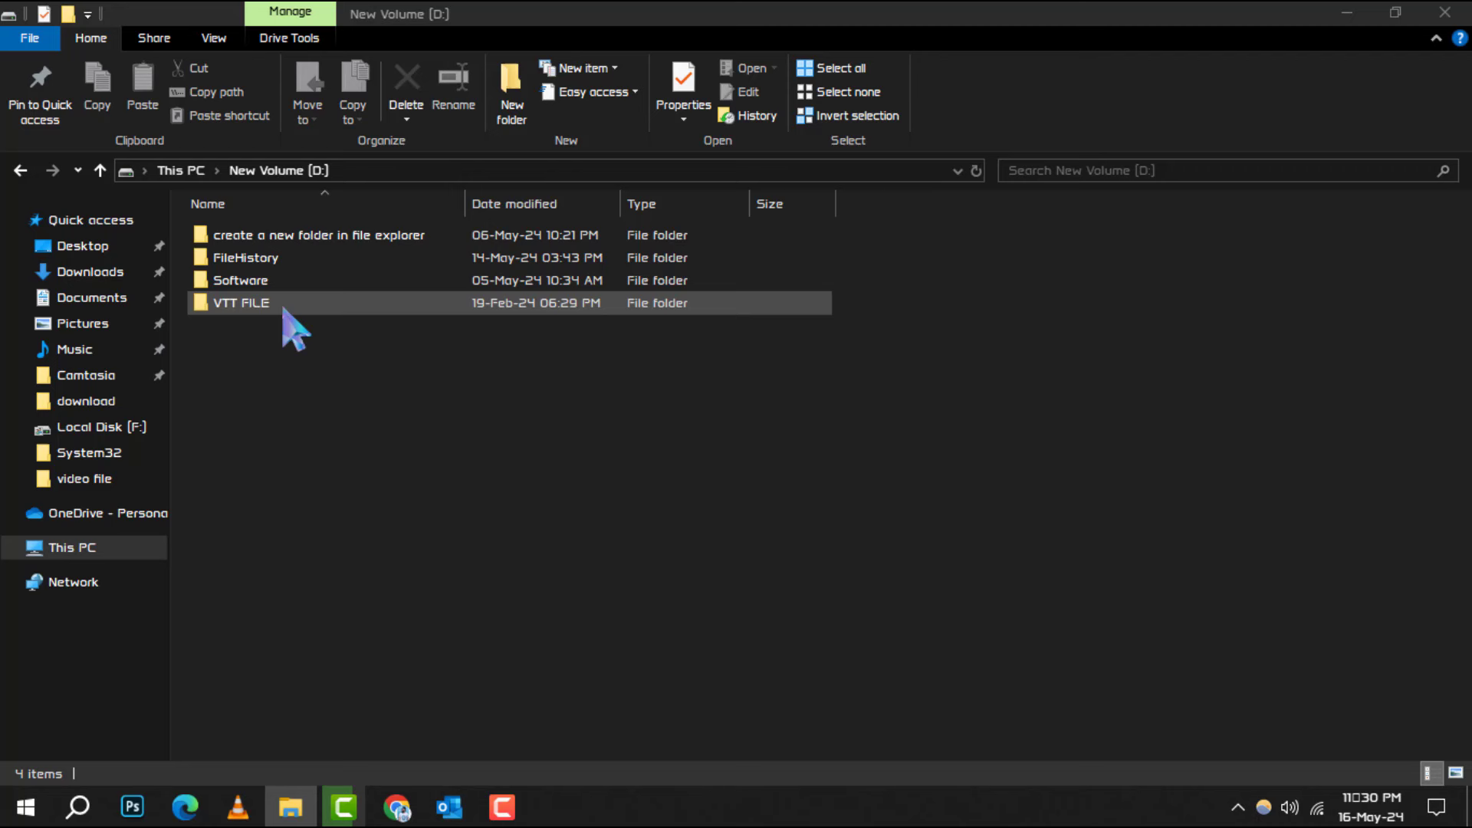
- Compress the VTT FILE folder on drive D: into a new zipped folder
{"action": "right_click", "coordinate": [287, 308]}
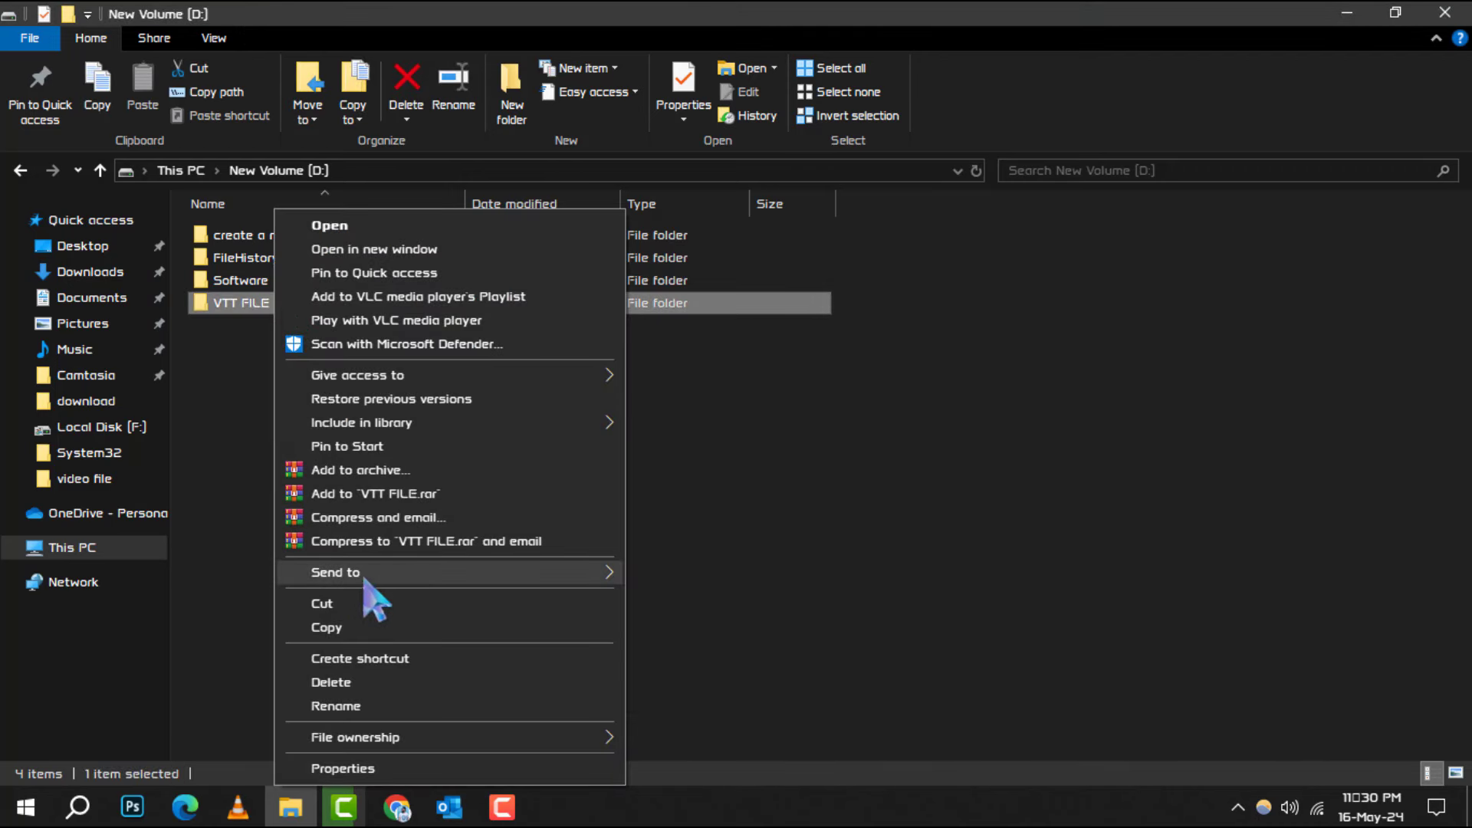
{"action": "left_click", "coordinate": [690, 598]}
{"action": "left_click", "coordinate": [347, 455]}
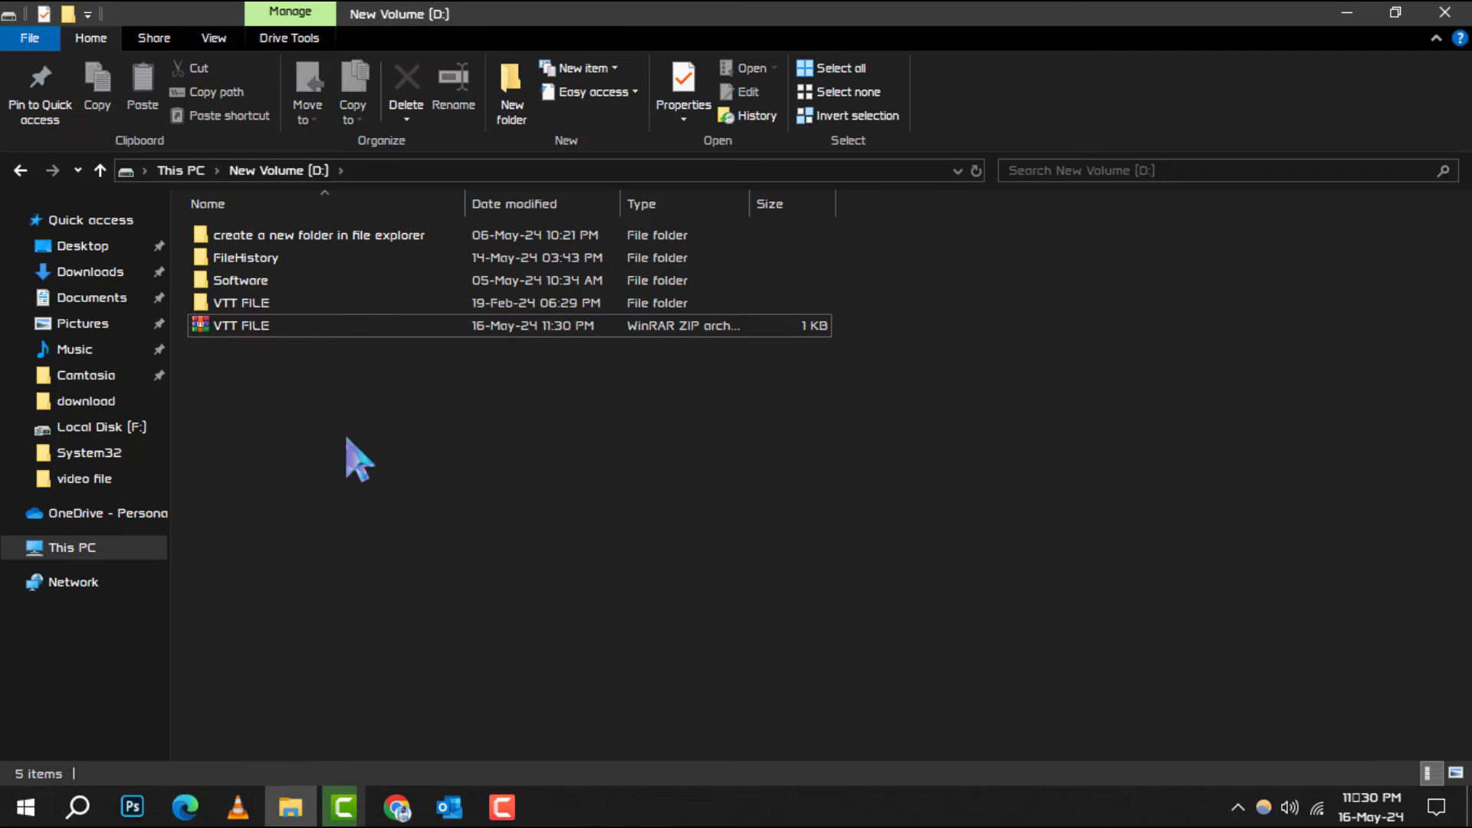
- Switch to Outlook and start a new email message
{"action": "left_click", "coordinate": [330, 323]}
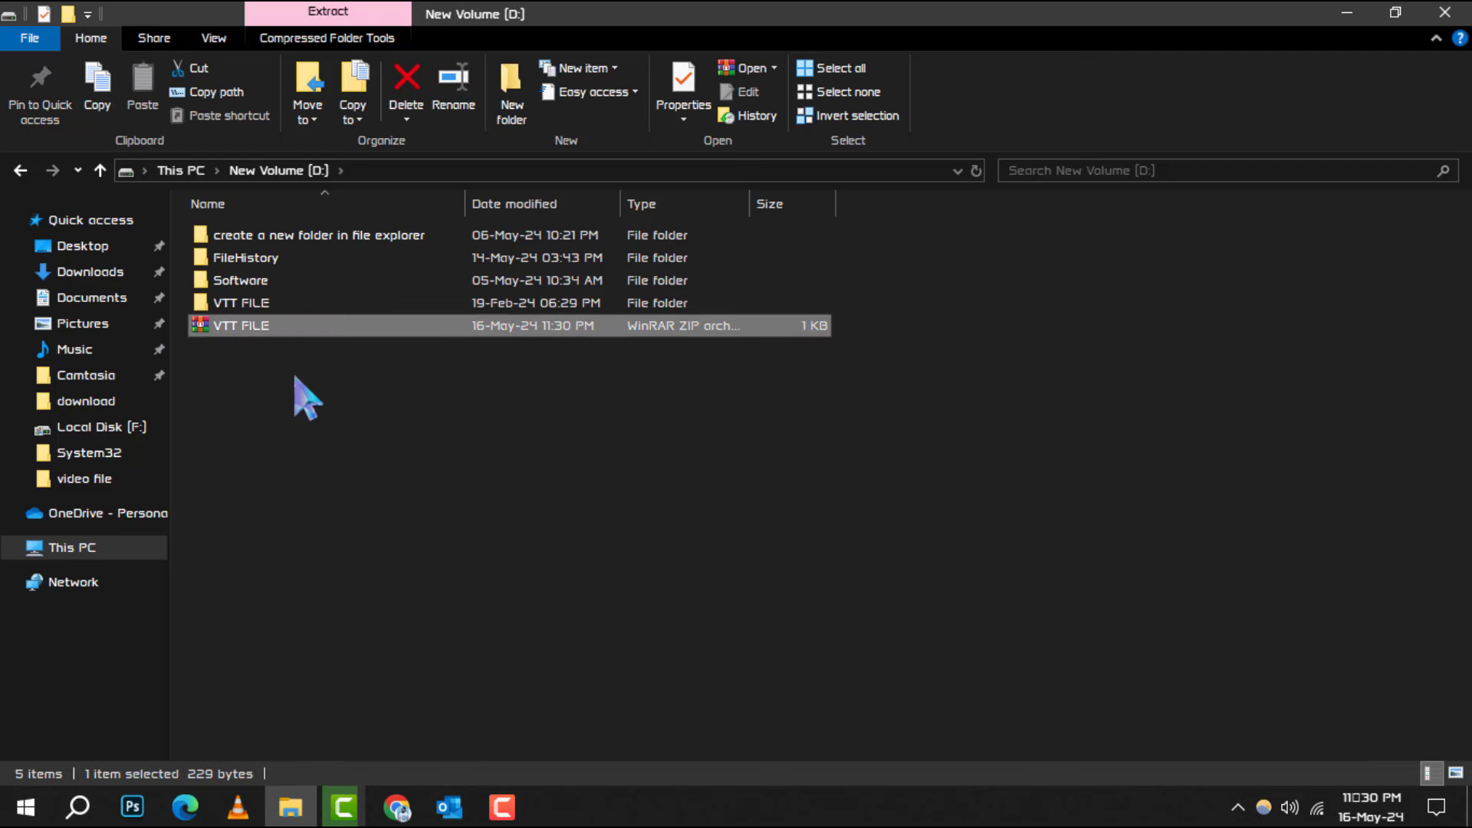
{"action": "left_click", "coordinate": [435, 458]}
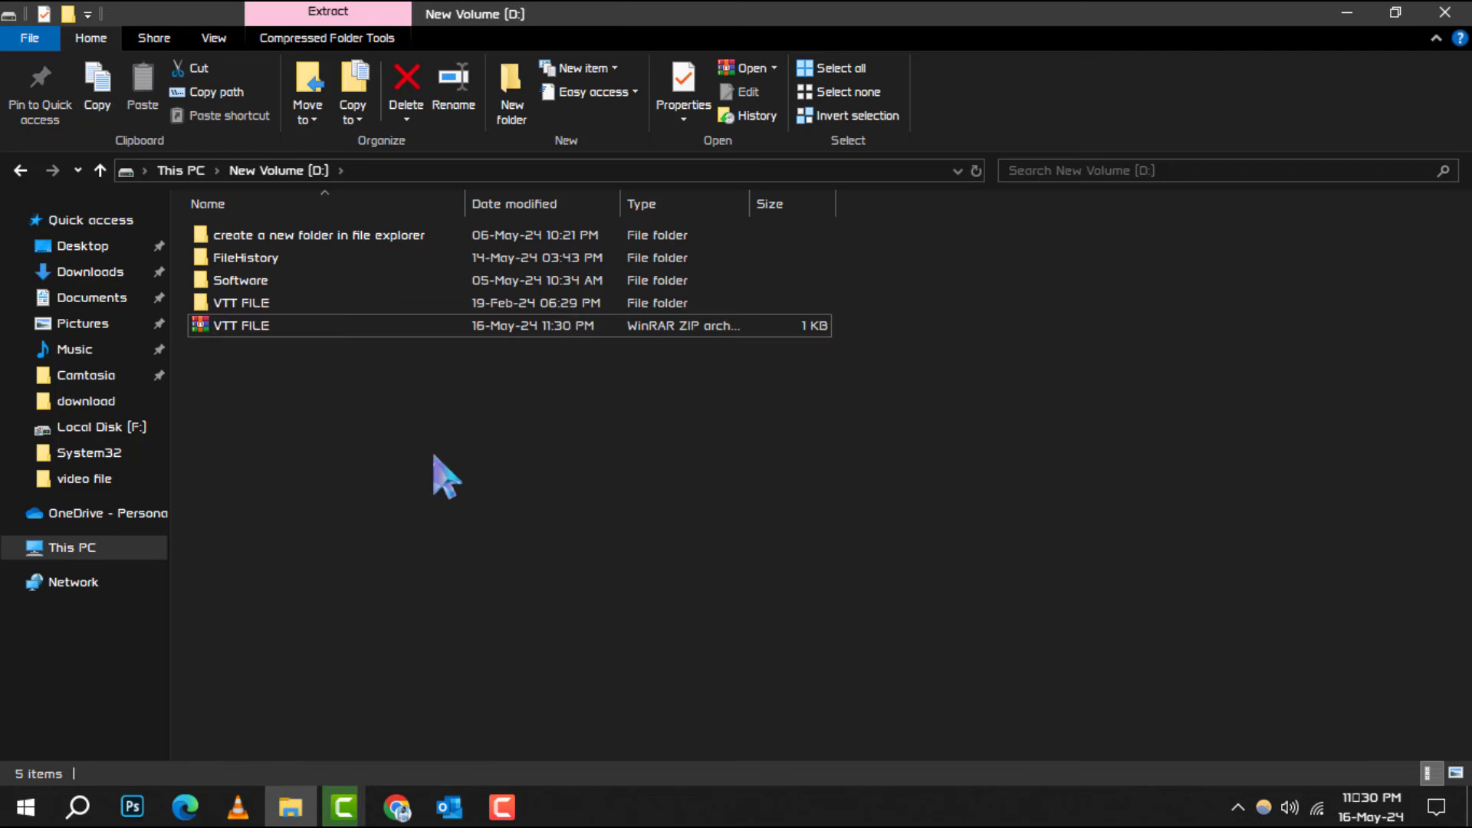
{"action": "left_click", "coordinate": [449, 808]}
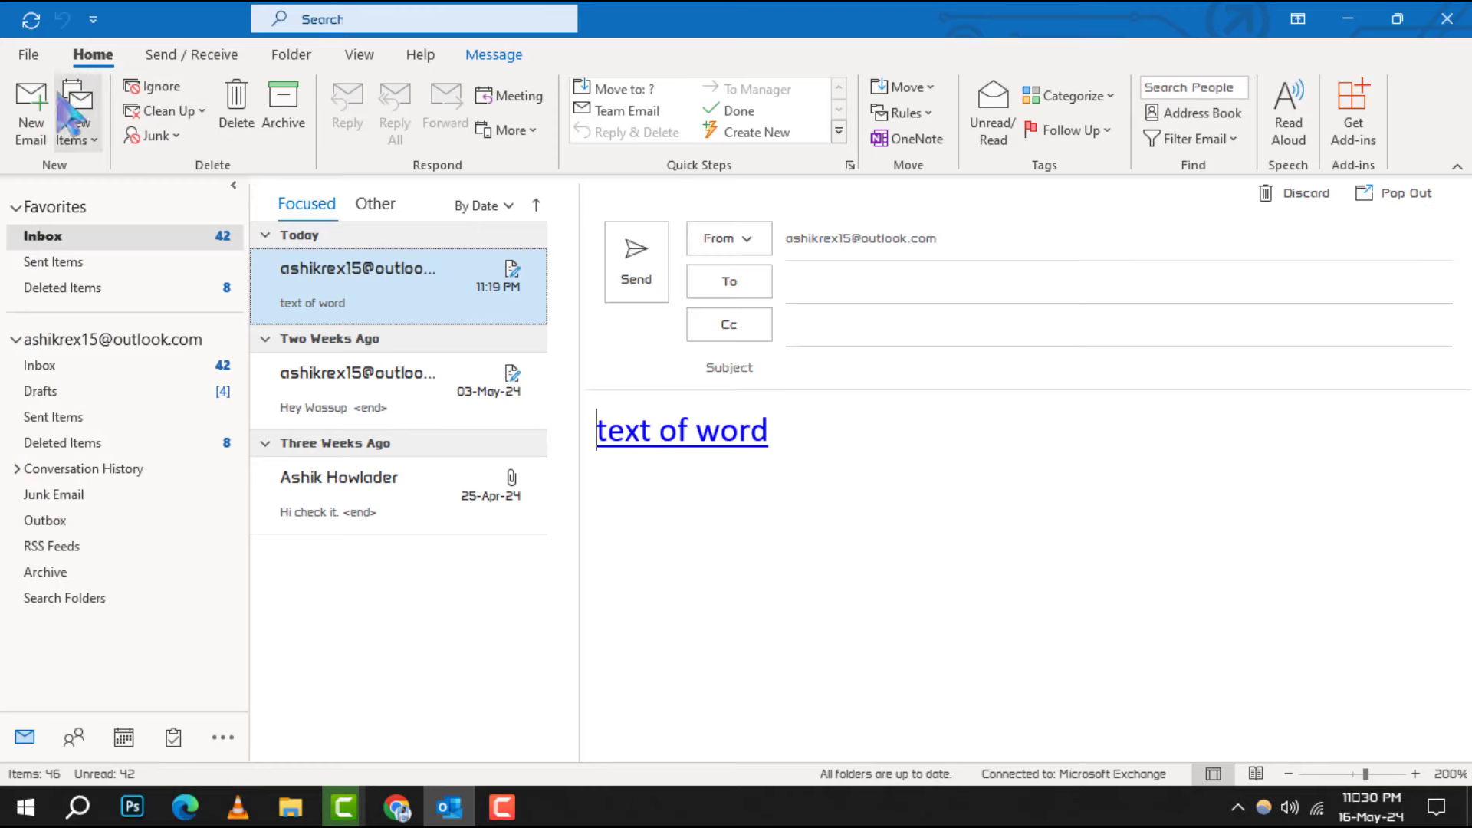
{"action": "left_click", "coordinate": [49, 104]}
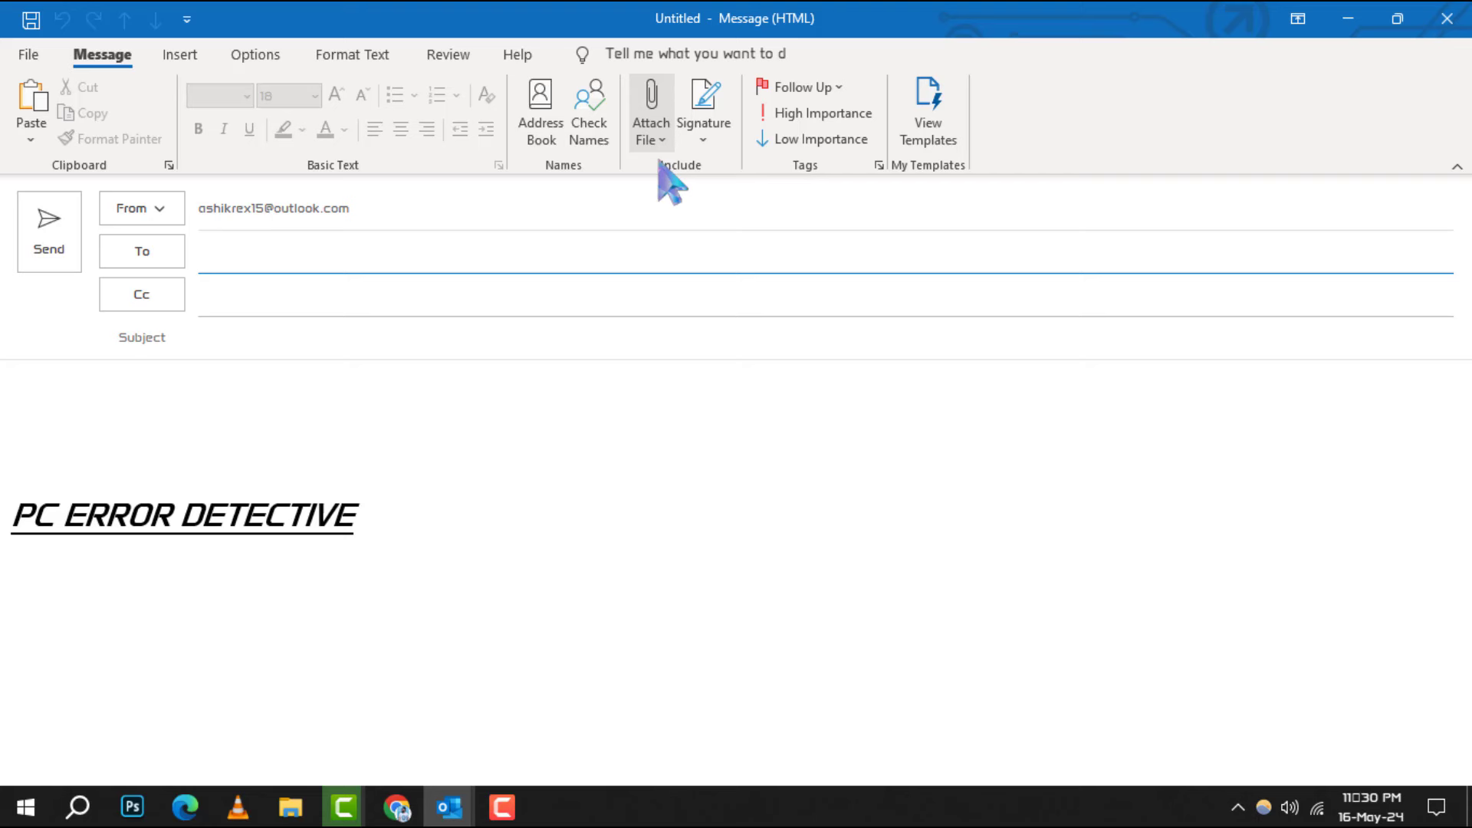
- Choose Attach File > Browse This PC to pick a file for the message
{"action": "left_click", "coordinate": [668, 138]}
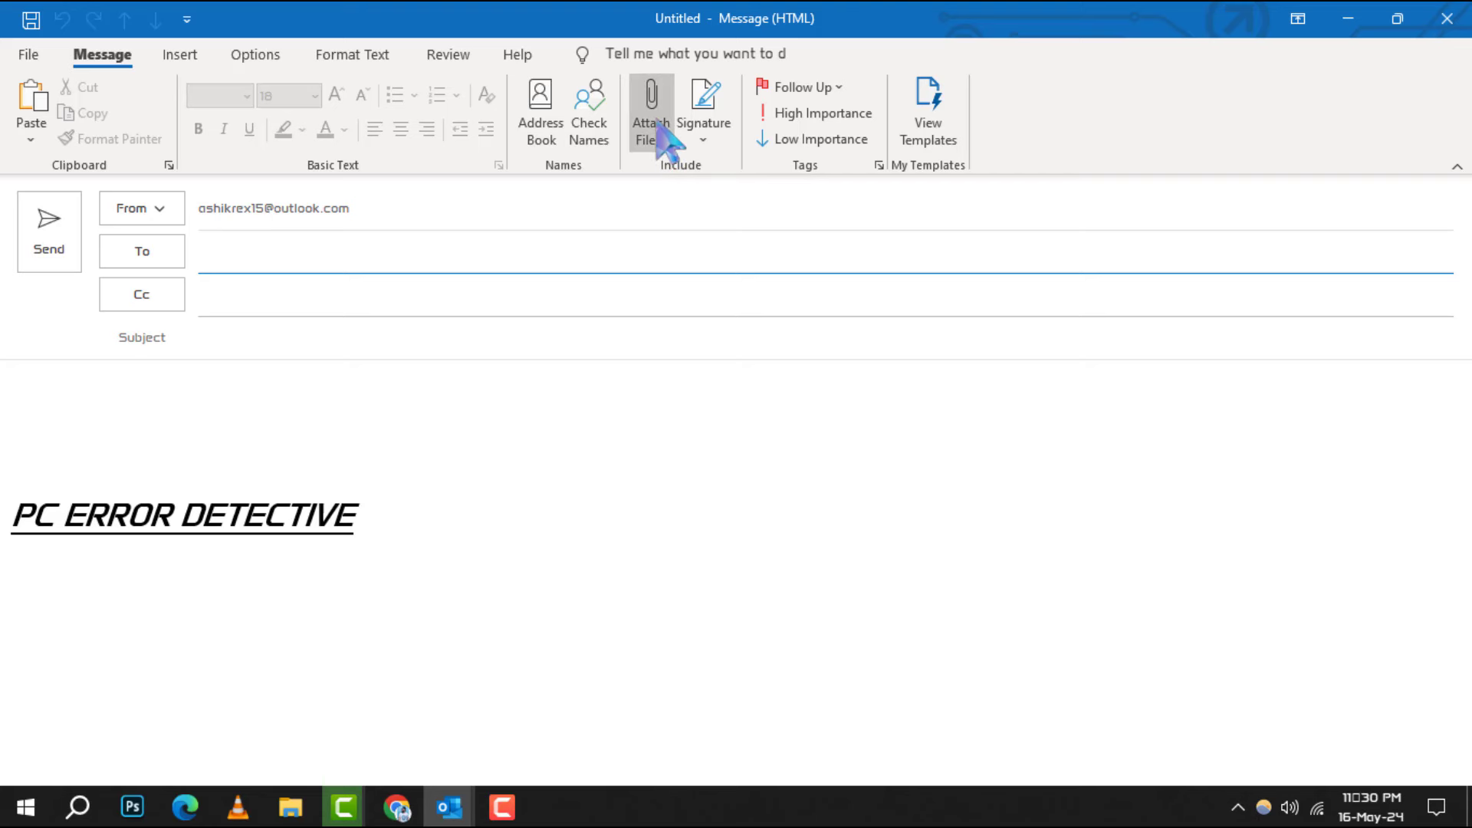
{"action": "left_click", "coordinate": [668, 138]}
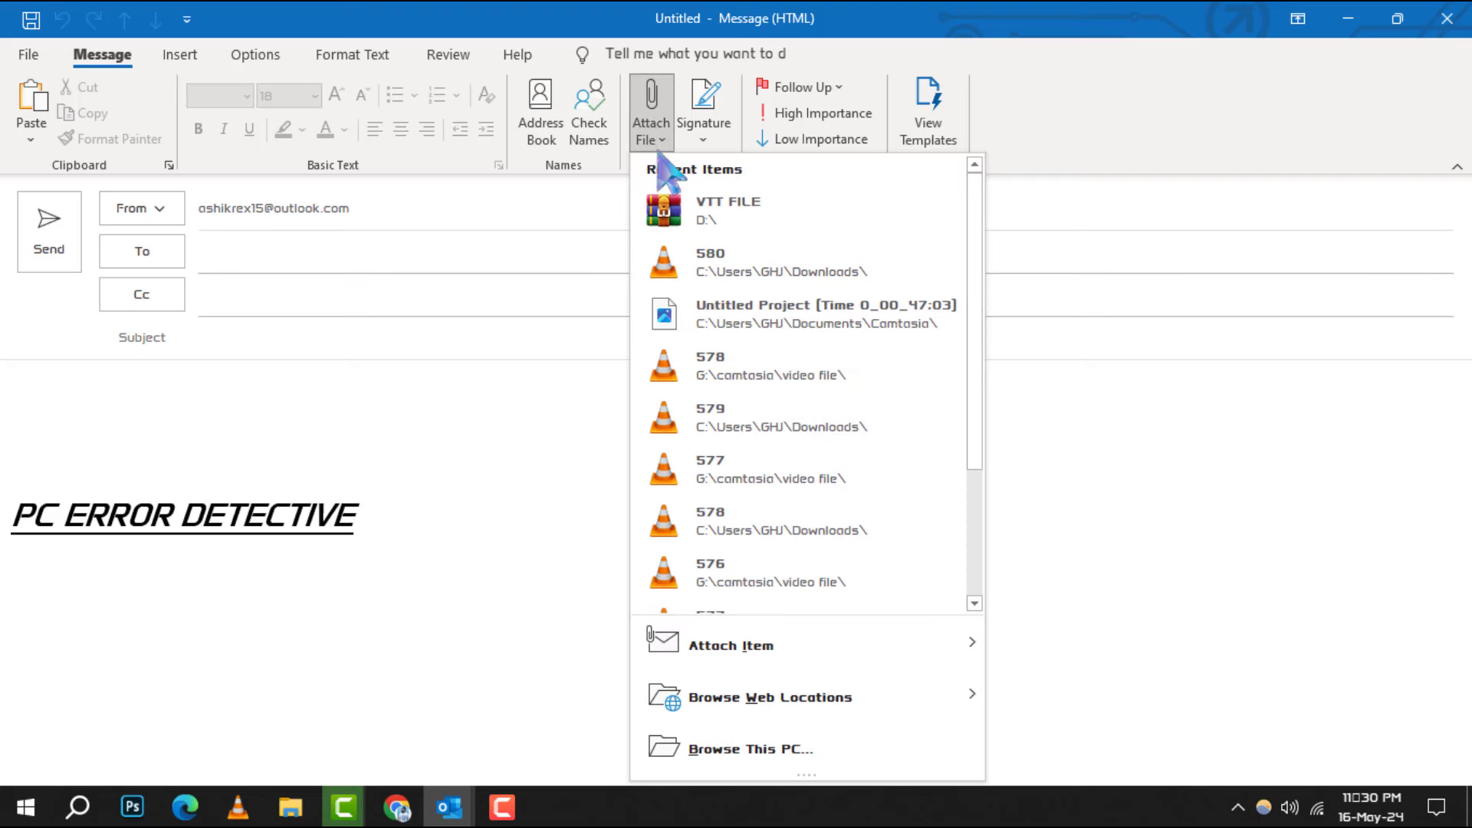
{"action": "left_click", "coordinate": [828, 754]}
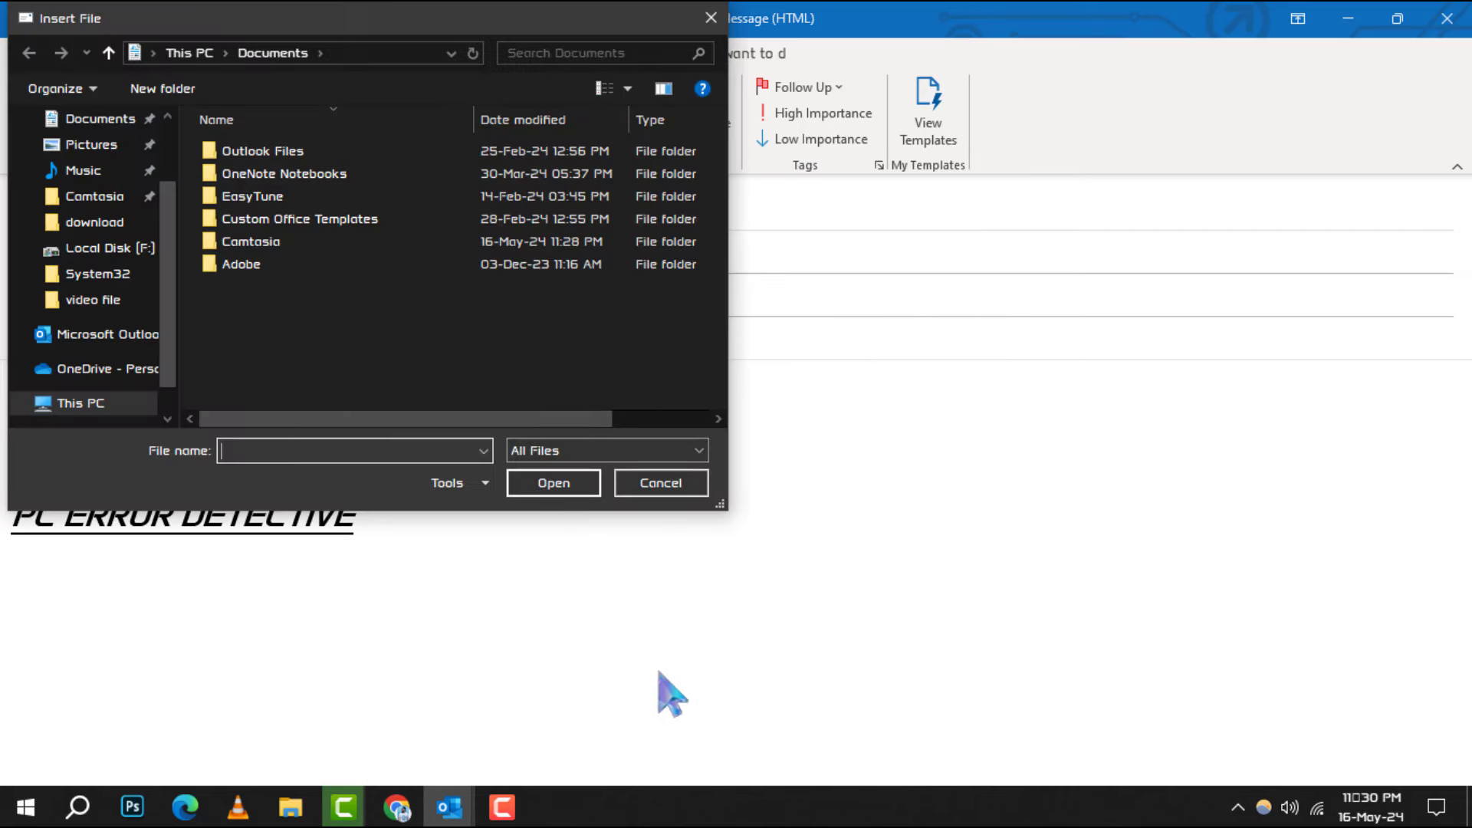
- Attach VTT FILE.zip from New Volume (D:) to the new message
{"action": "left_click", "coordinate": [111, 411]}
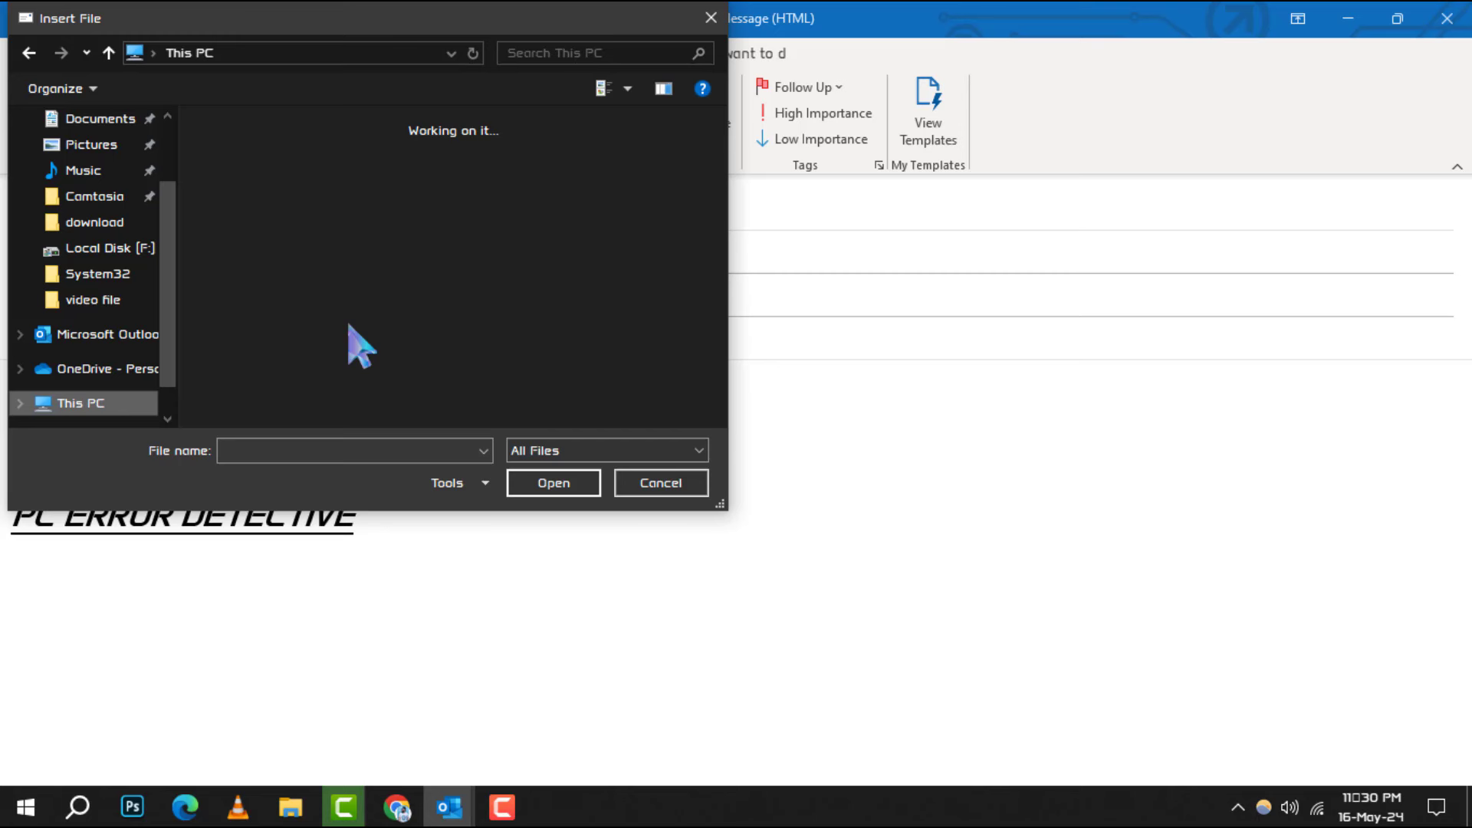
{"action": "scroll", "coordinate": [368, 335], "scroll_direction": "down", "scroll_amount": 3}
{"action": "scroll", "coordinate": [380, 346], "scroll_direction": "down", "scroll_amount": 2}
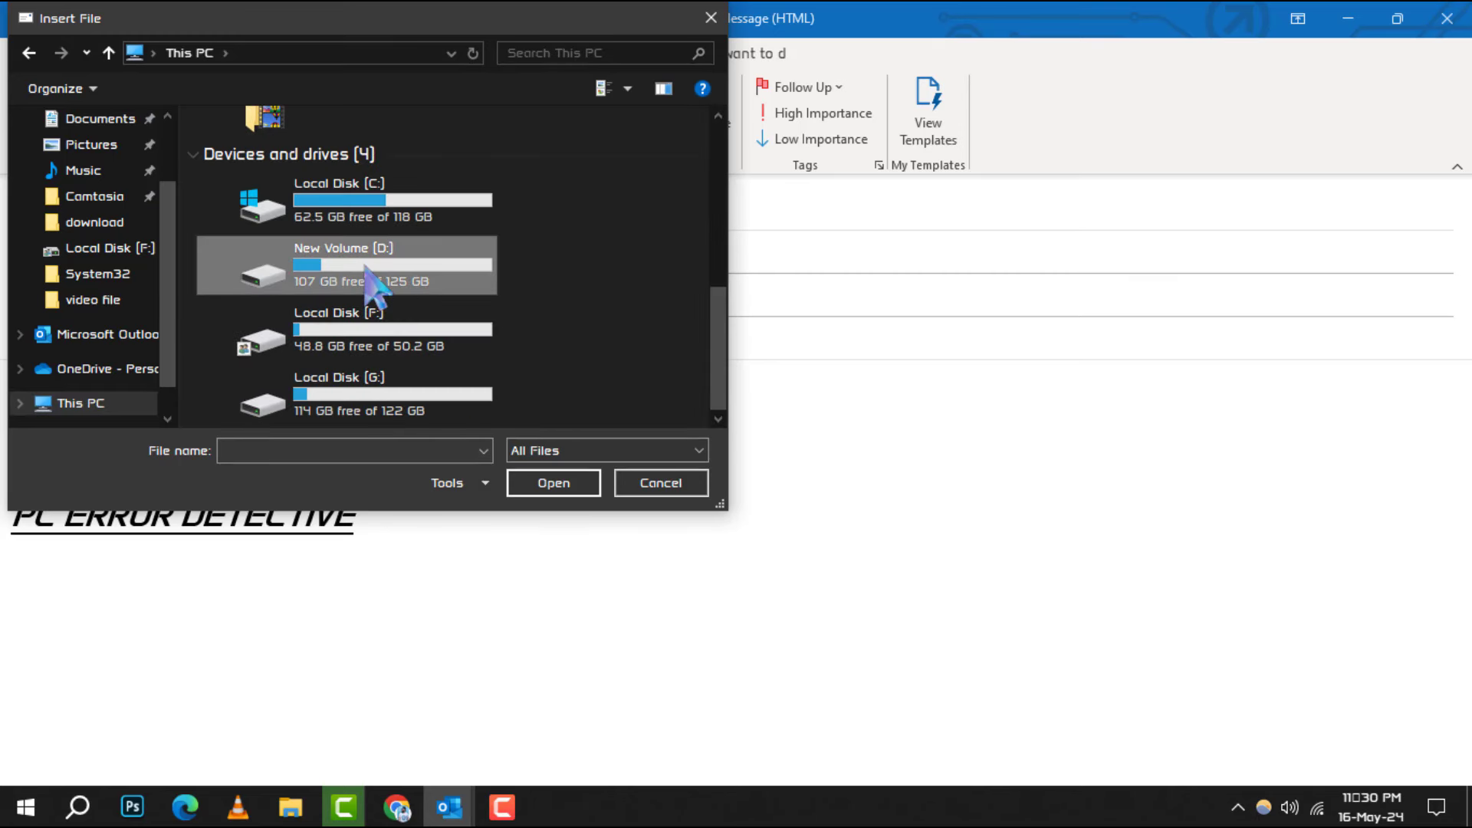
{"action": "double_click", "coordinate": [371, 283]}
{"action": "left_click", "coordinate": [337, 248]}
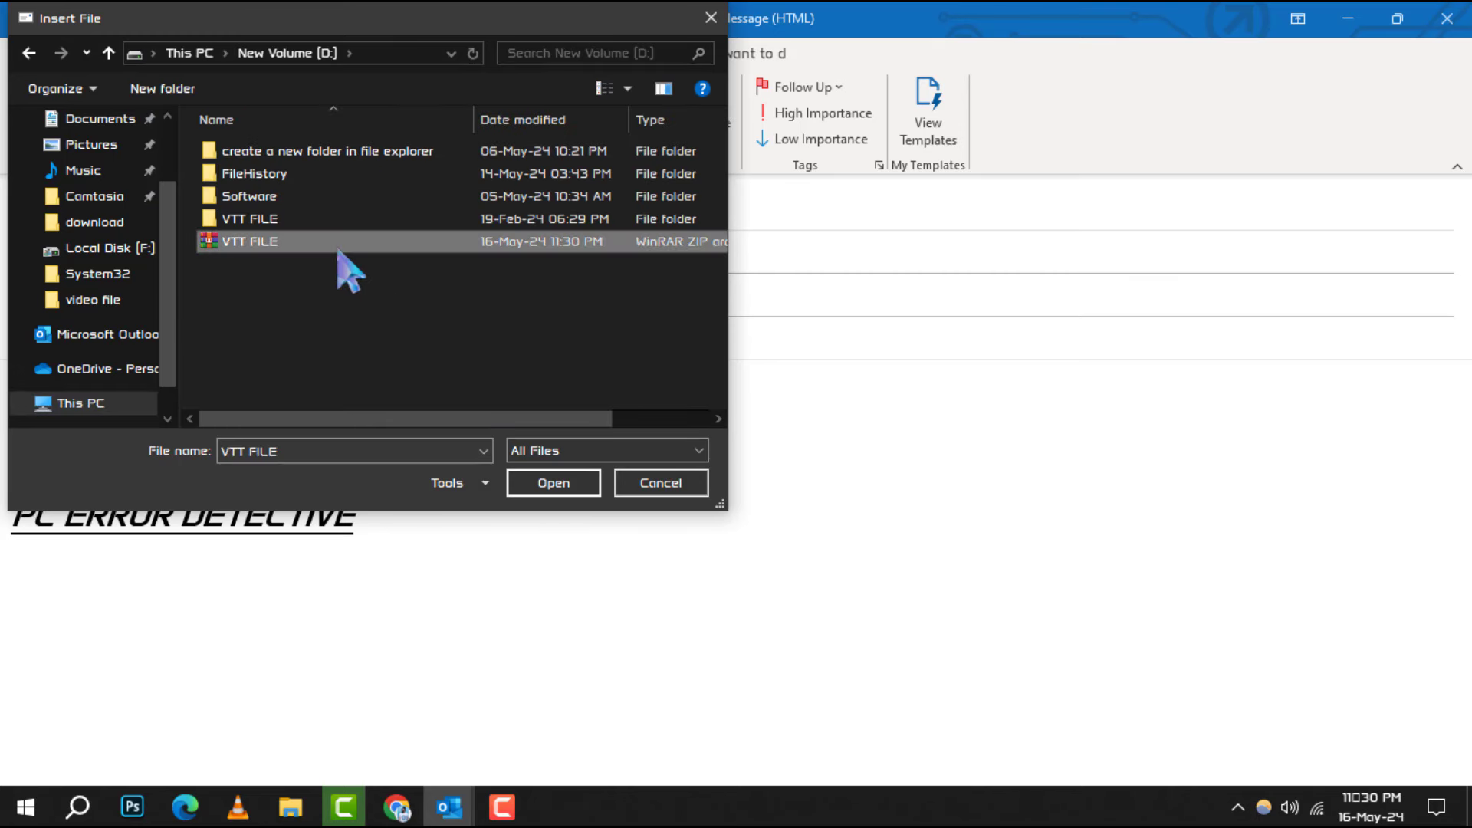
{"action": "left_click", "coordinate": [550, 486]}
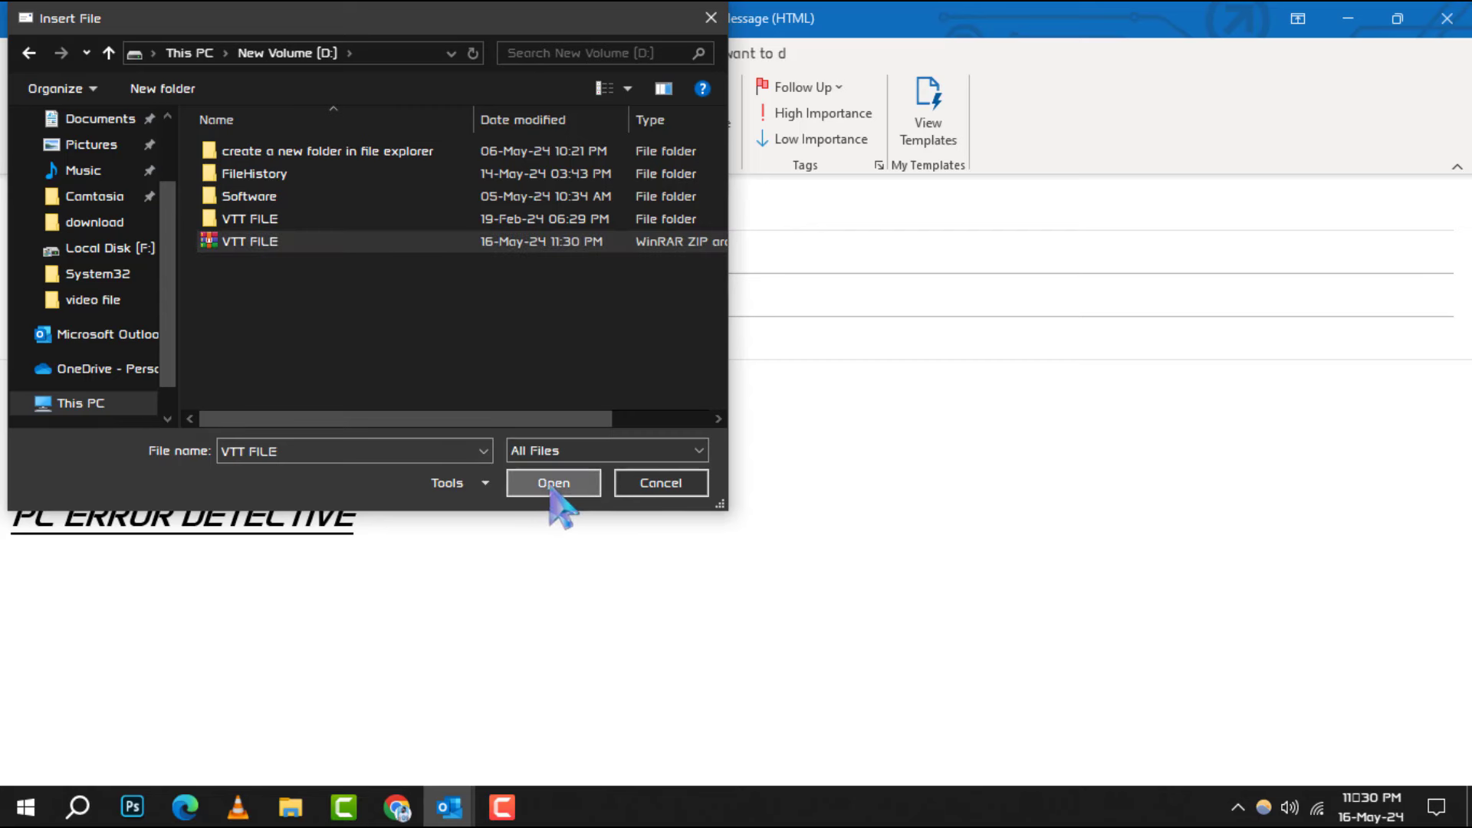